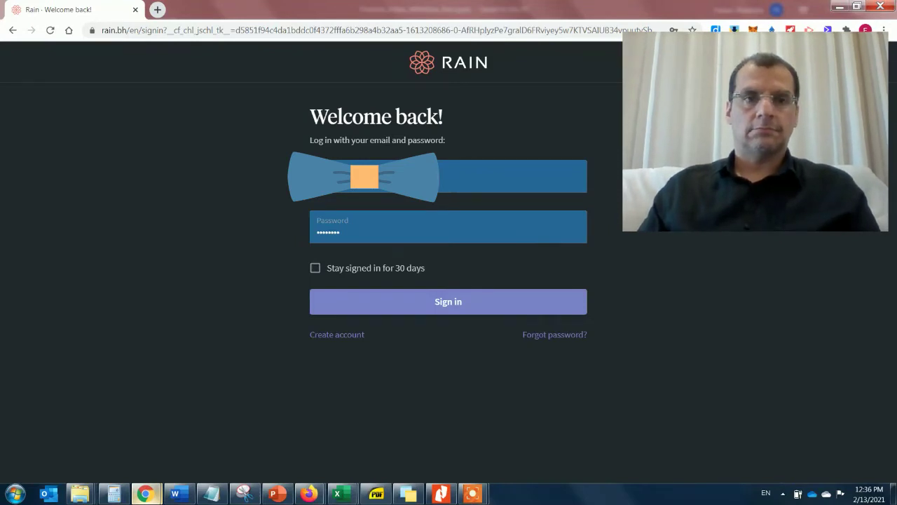
- Sign in to the Rain account with the login details already filled in
{"action": "key", "text": "Return"}
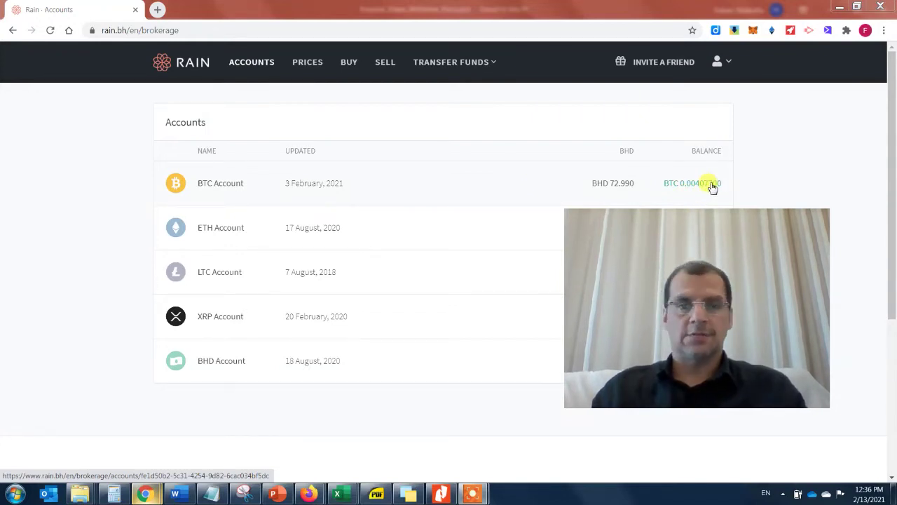
{"action": "mouse_move", "coordinate": [664, 230]}
{"action": "left_mouse_down"}
{"action": "mouse_move", "coordinate": [676, 260]}
{"action": "mouse_move", "coordinate": [669, 233]}
{"action": "left_mouse_up"}
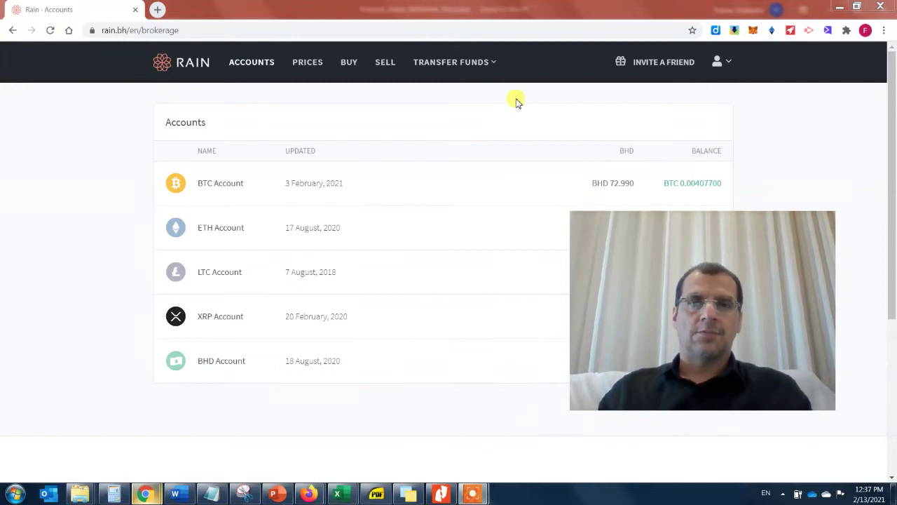
- Open the page for withdrawing fiat currency to a bank and look over the fund transfer options
{"action": "mouse_move", "coordinate": [489, 70]}
{"action": "left_click", "coordinate": [463, 65]}
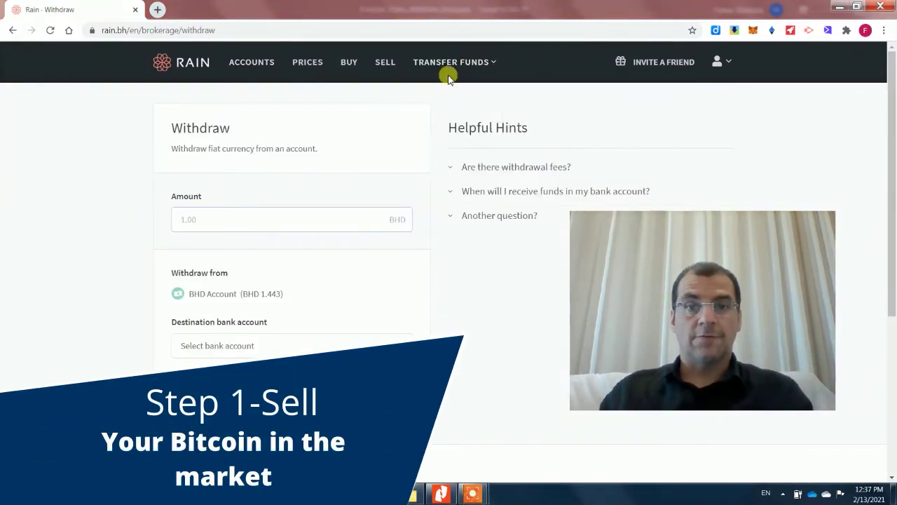
{"action": "mouse_move", "coordinate": [441, 66]}
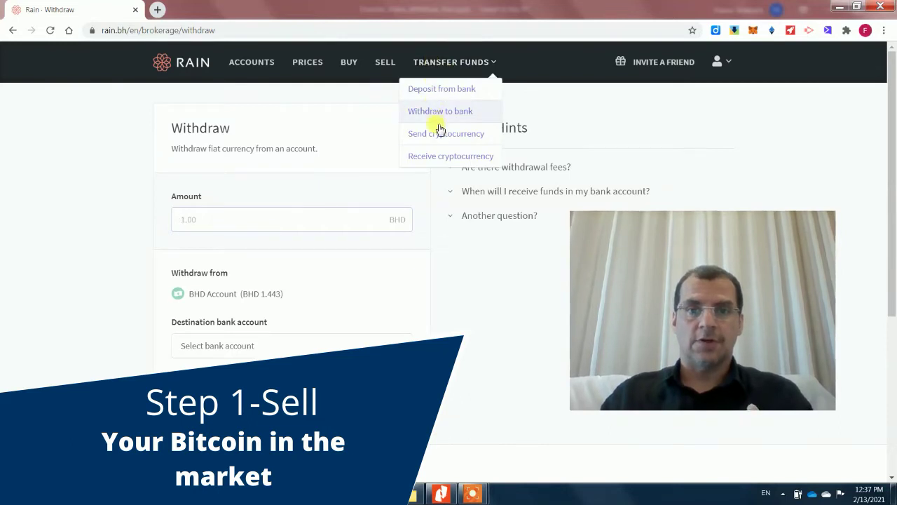
- Set up a cryptocurrency sale of 50 BHD from the BTC account and check its fee and total
{"action": "left_click", "coordinate": [384, 64]}
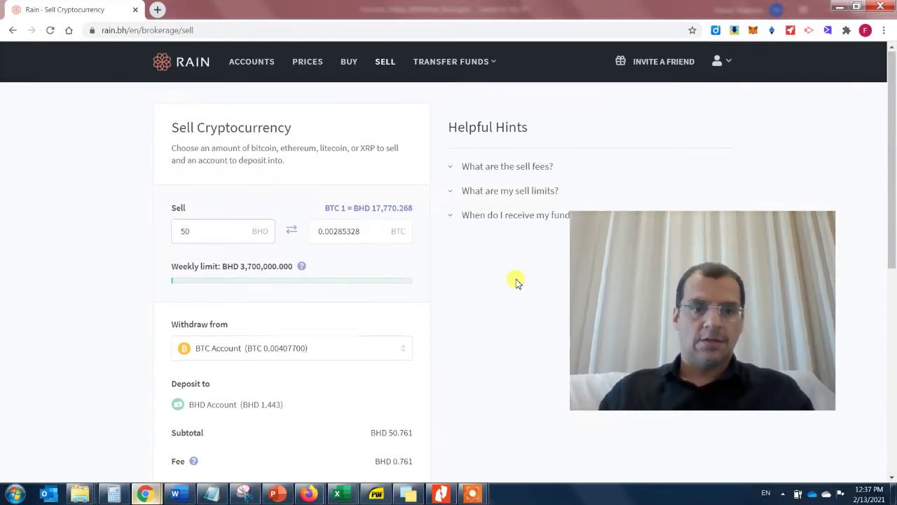
{"action": "scroll", "coordinate": [516, 282], "scroll_direction": "down", "scroll_amount": 1}
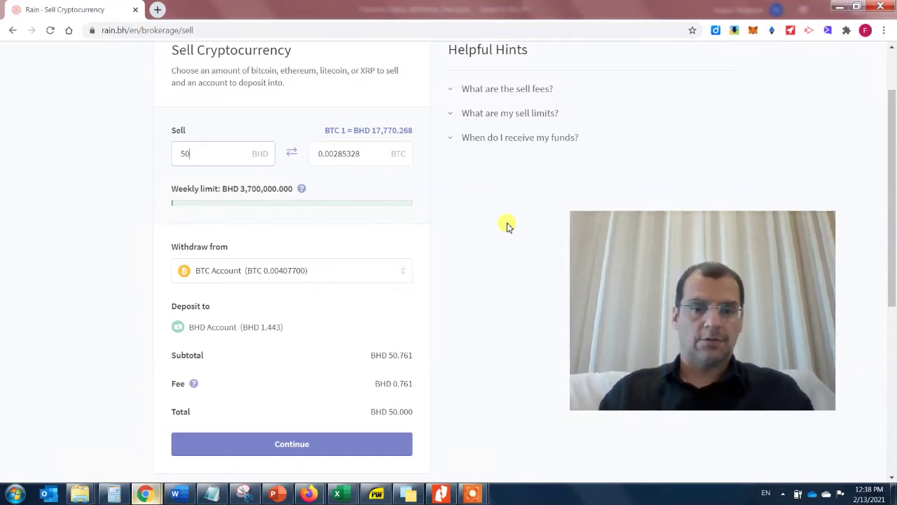
{"action": "scroll", "coordinate": [508, 226], "scroll_direction": "down", "scroll_amount": 2}
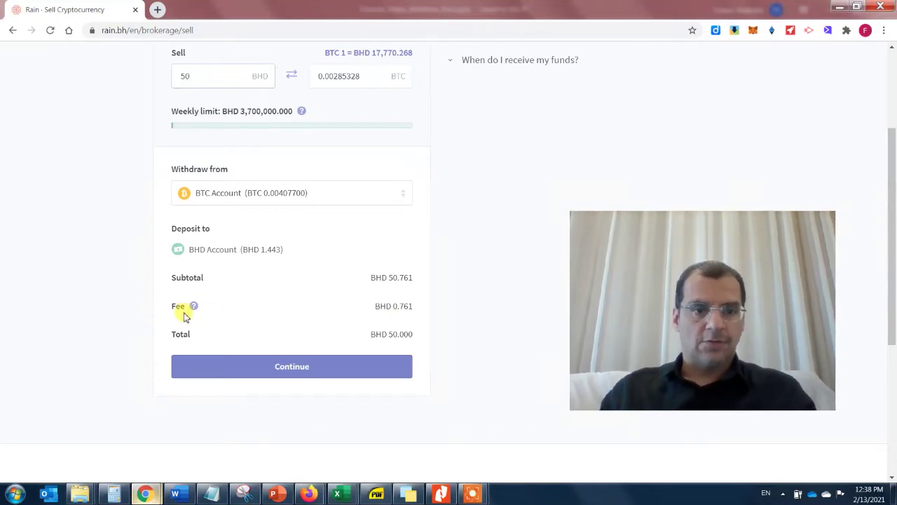
{"action": "mouse_move", "coordinate": [196, 310]}
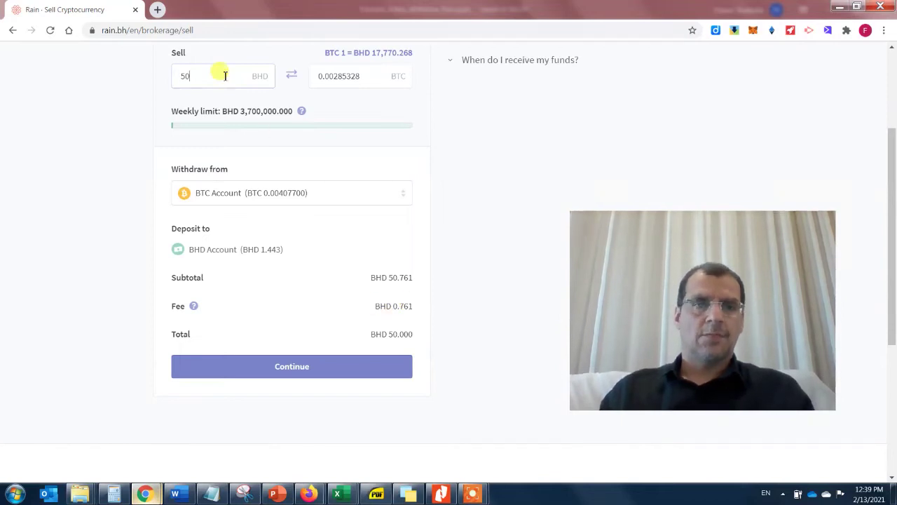
- Search Google in a new browser tab for the BHD to USD exchange rate
{"action": "left_click", "coordinate": [160, 12]}
{"action": "left_click", "coordinate": [181, 29]}
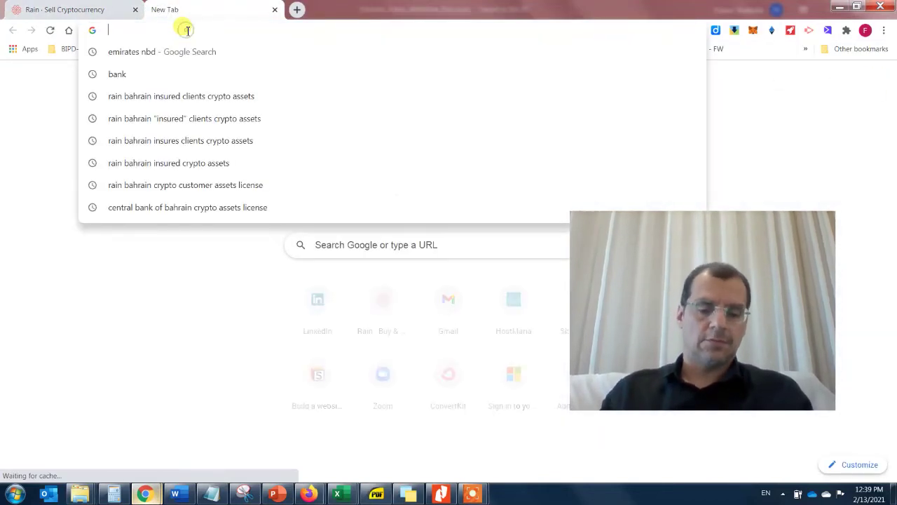
{"action": "type", "text": "BHD to USD"}
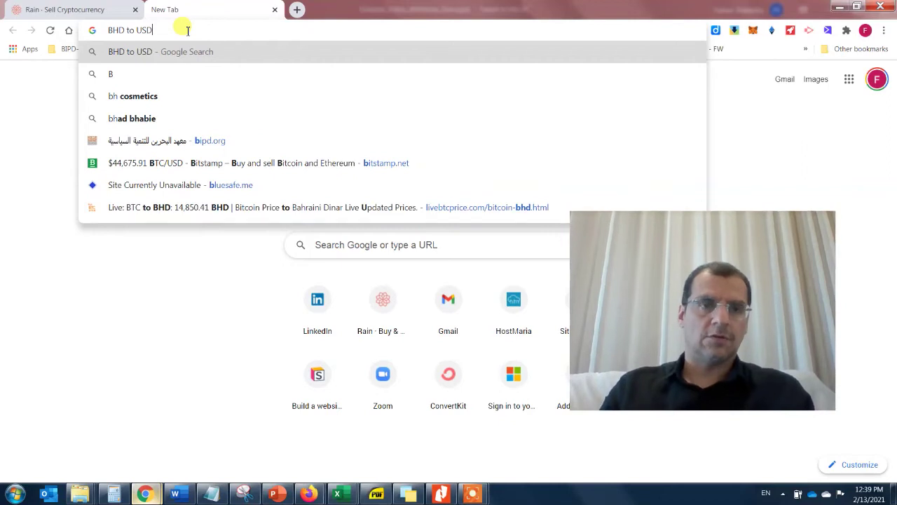
{"action": "key", "text": "Return"}
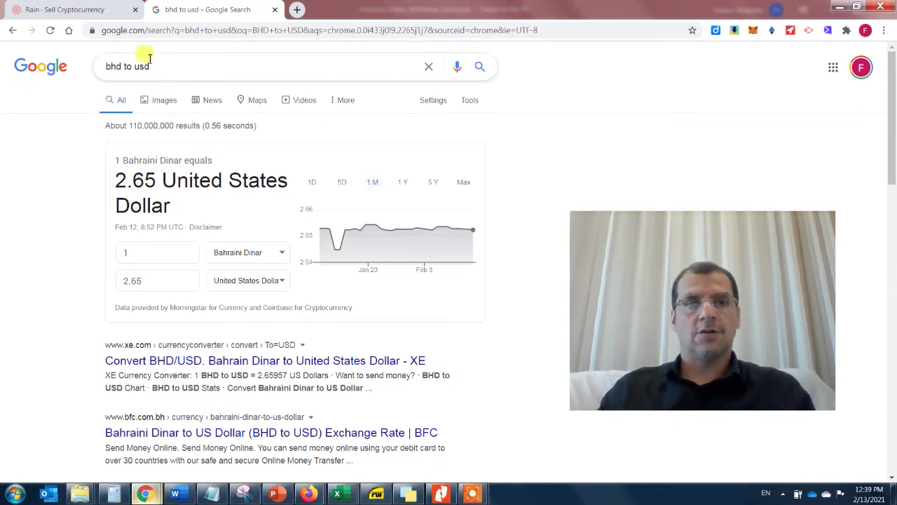
- Refine the search to convert the sale fee, 0.761 BHD, to USD
{"action": "left_click", "coordinate": [105, 67]}
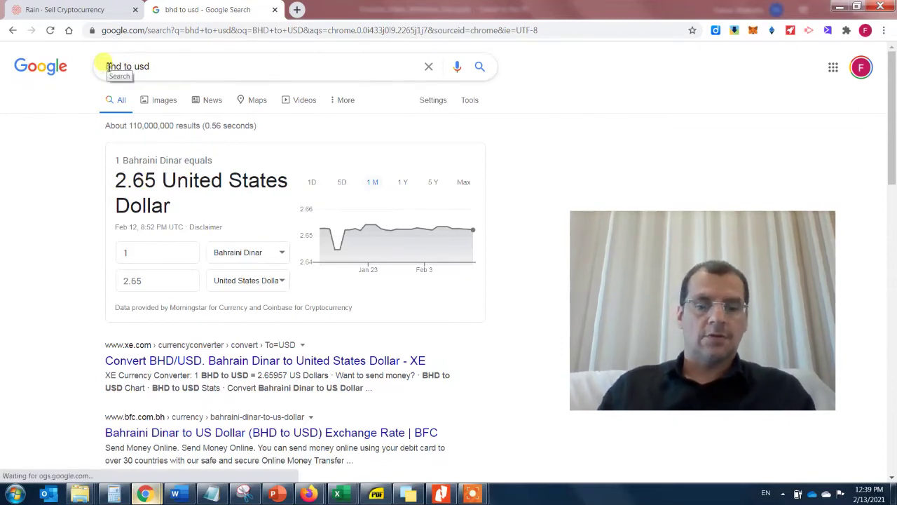
{"action": "type", "text": "0."}
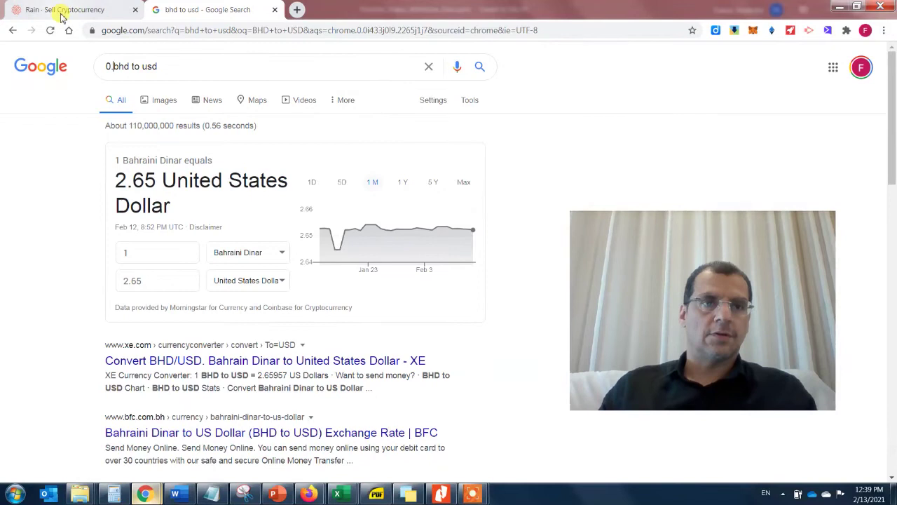
{"action": "left_click", "coordinate": [62, 10]}
{"action": "left_click", "coordinate": [208, 10]}
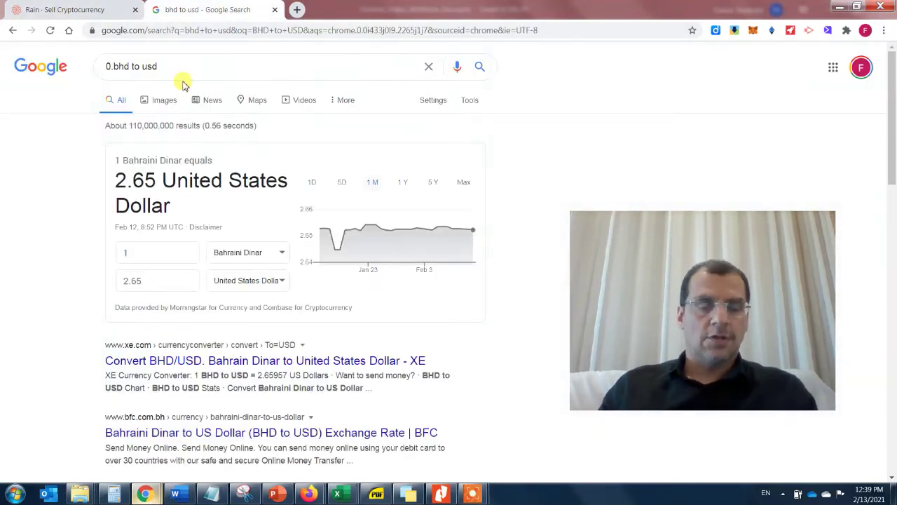
{"action": "type", "text": "761"}
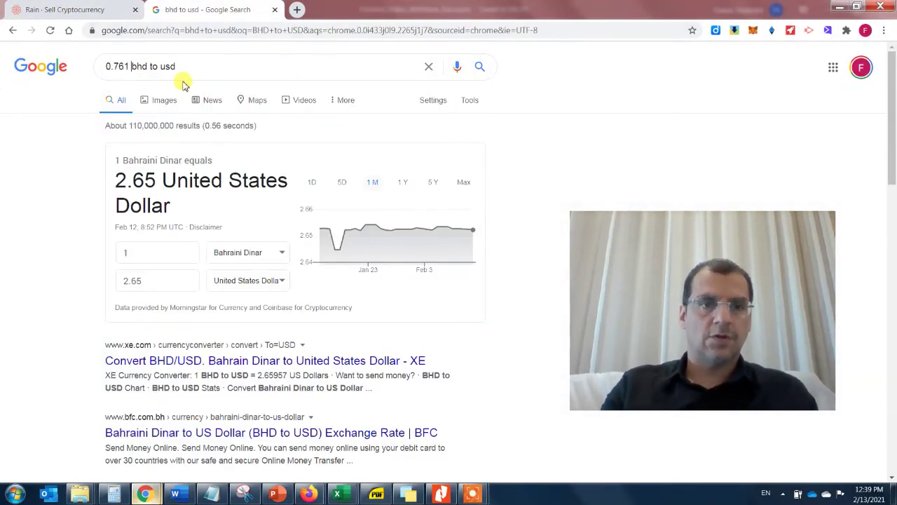
{"action": "key", "text": "Return"}
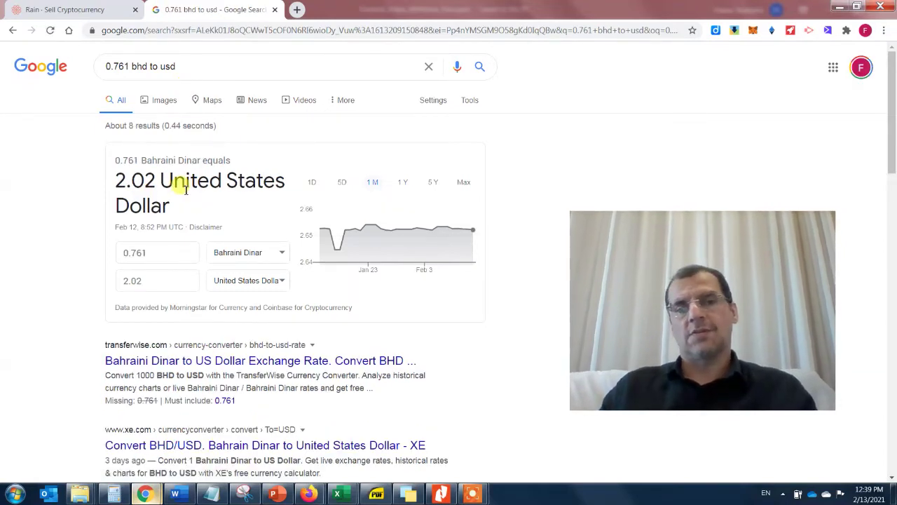
- Return to the Rain sell form and submit the 50 BHD Bitcoin sale for confirmation
{"action": "left_click", "coordinate": [90, 11]}
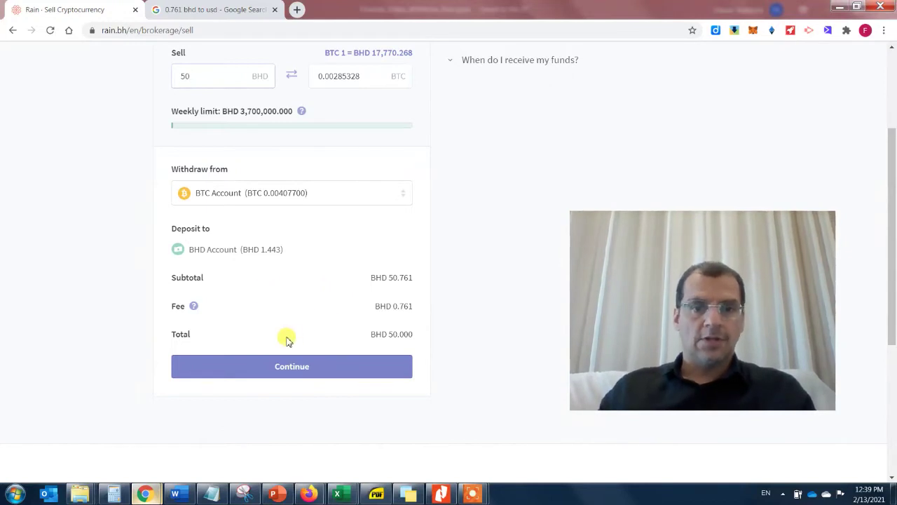
{"action": "left_click", "coordinate": [295, 372]}
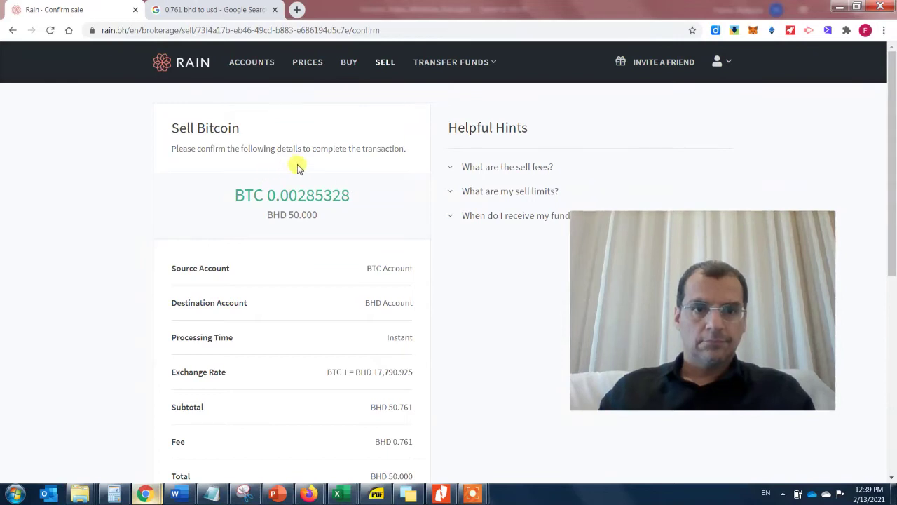
{"action": "left_click_drag", "start_coordinate": [614, 223], "coordinate": [659, 258]}
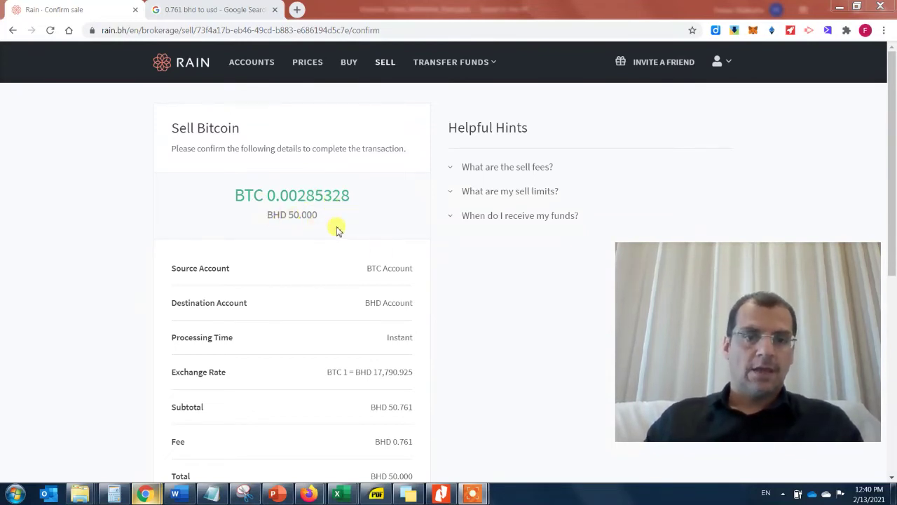
- Review the Bitcoin sale details and expand the helpful hint about sell fees
{"action": "scroll", "coordinate": [491, 311], "scroll_direction": "down", "scroll_amount": 2}
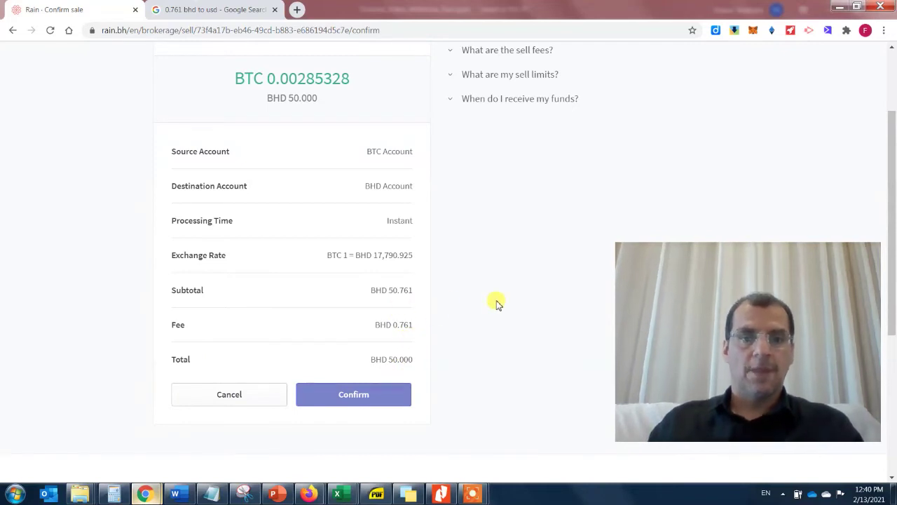
{"action": "scroll", "coordinate": [497, 304], "scroll_direction": "up", "scroll_amount": 3}
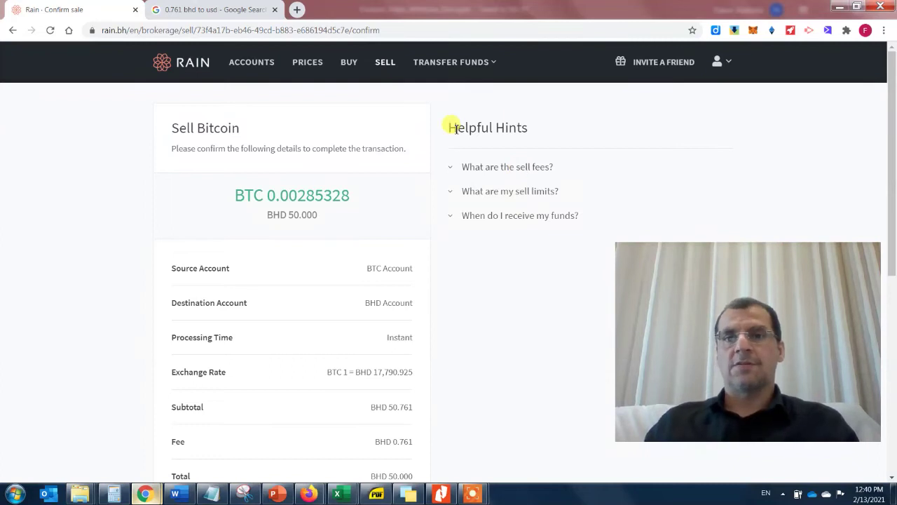
{"action": "left_click", "coordinate": [495, 169]}
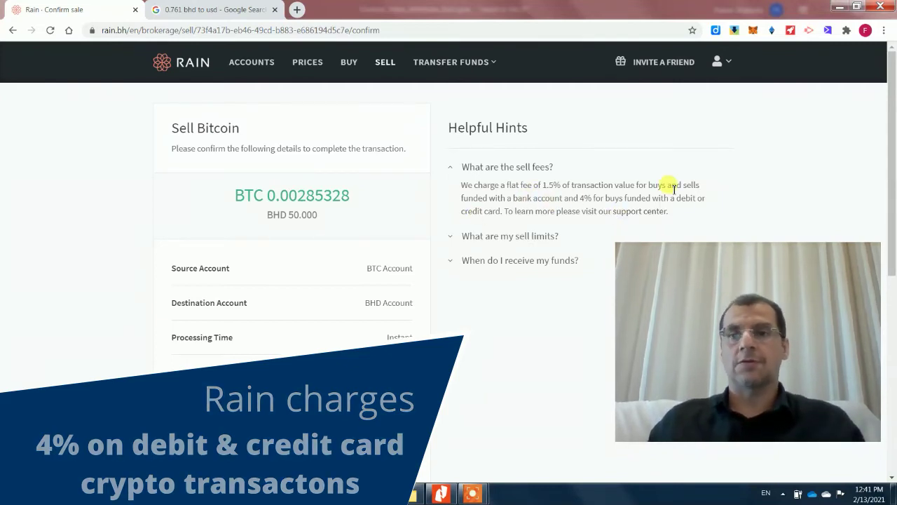
- Confirm the Bitcoin sale of BHD 50.000 from the BTC account into the BHD account
{"action": "scroll", "coordinate": [490, 260], "scroll_direction": "down", "scroll_amount": 1}
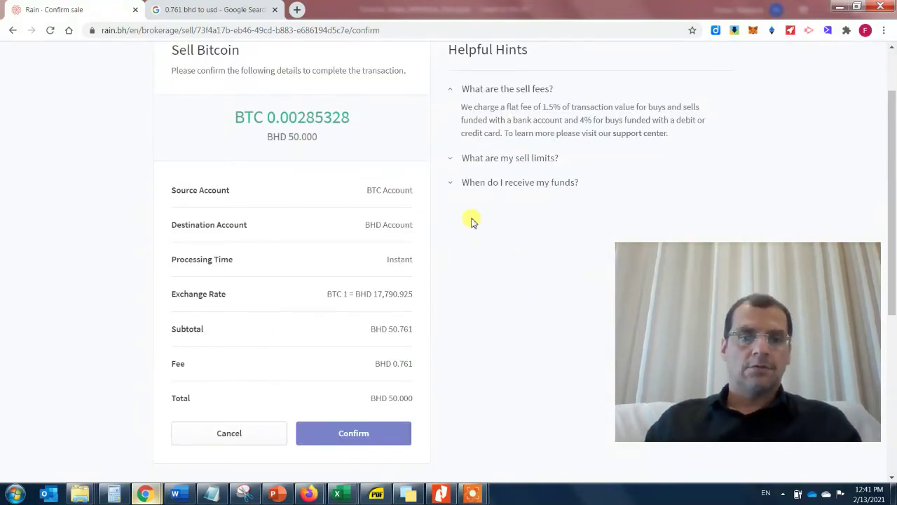
{"action": "scroll", "coordinate": [483, 203], "scroll_direction": "down", "scroll_amount": 1}
{"action": "left_click", "coordinate": [351, 395]}
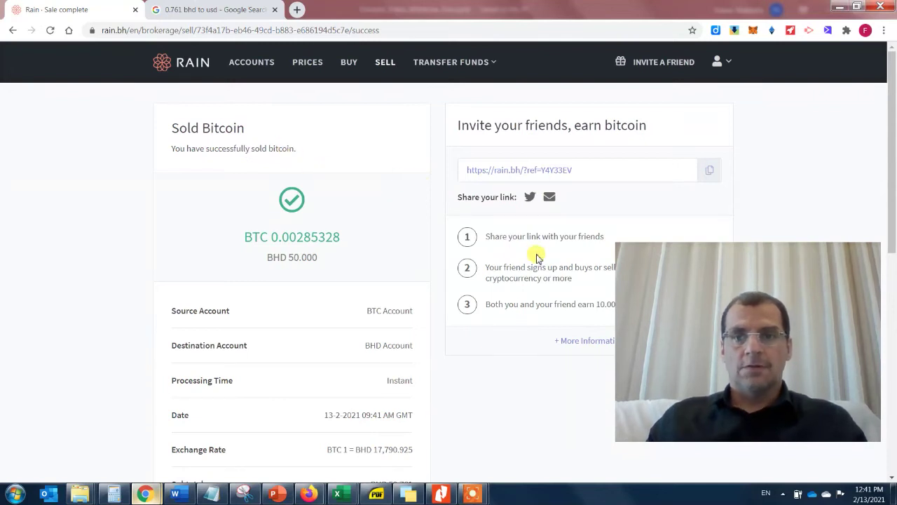
- Examine the completed Bitcoin sale's receipt, including its accounts, exchange rate, fee and total
{"action": "scroll", "coordinate": [537, 256], "scroll_direction": "down", "scroll_amount": 2}
{"action": "scroll", "coordinate": [537, 257], "scroll_direction": "down", "scroll_amount": 1}
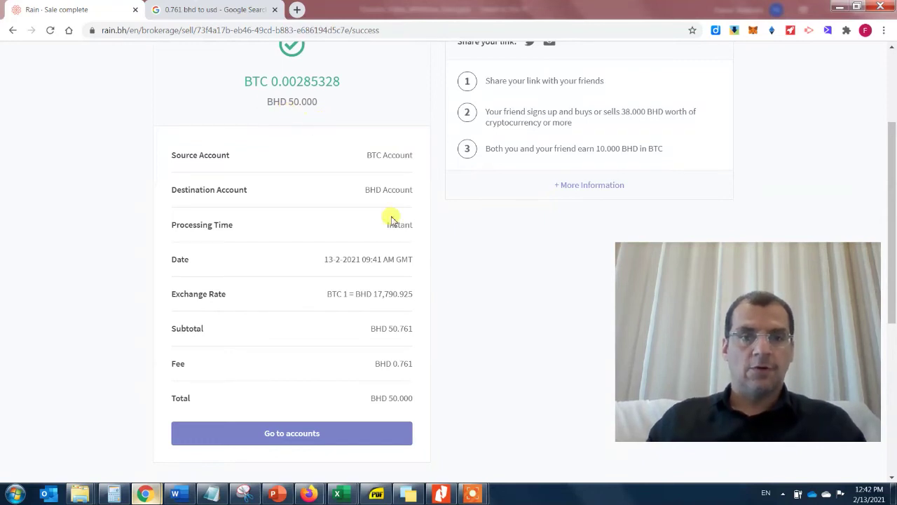
{"action": "scroll", "coordinate": [391, 217], "scroll_direction": "down", "scroll_amount": 1}
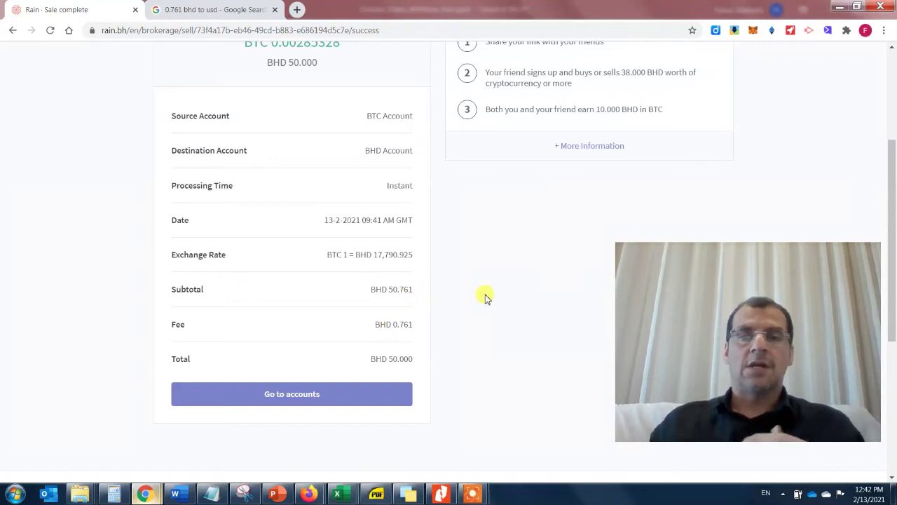
{"action": "mouse_move", "coordinate": [474, 493]}
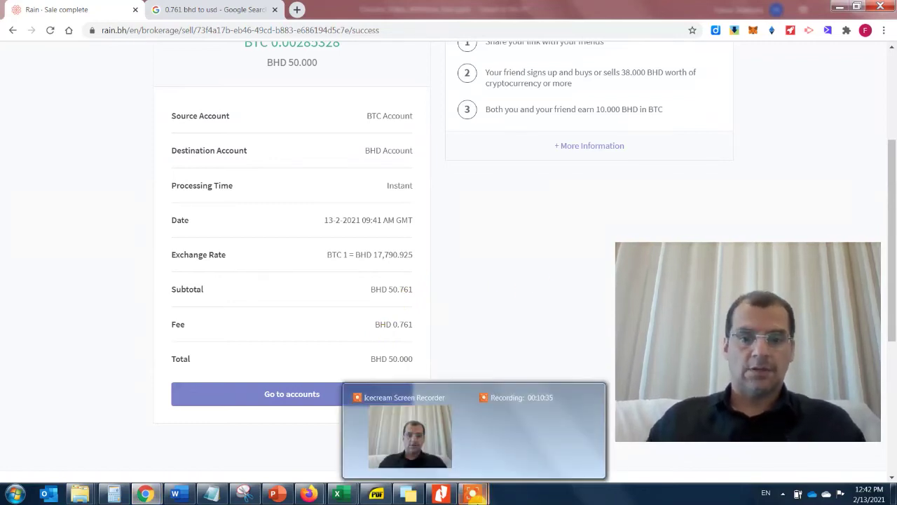
{"action": "left_click", "coordinate": [510, 429]}
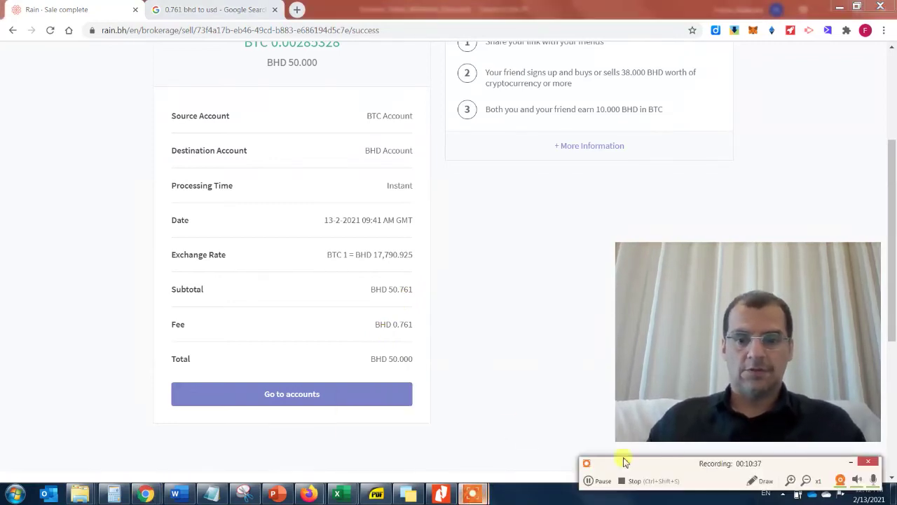
{"action": "scroll", "coordinate": [571, 447], "scroll_direction": "up", "scroll_amount": 3}
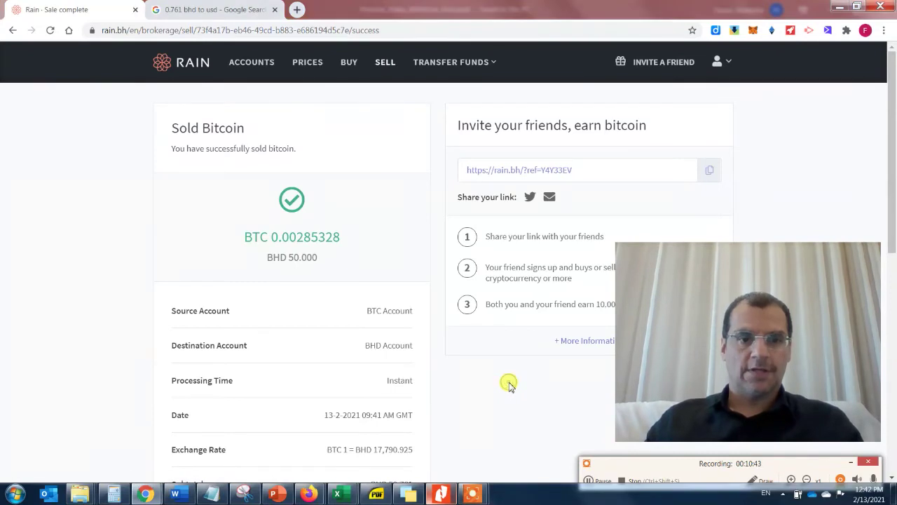
{"action": "scroll", "coordinate": [327, 265], "scroll_direction": "down", "scroll_amount": 1}
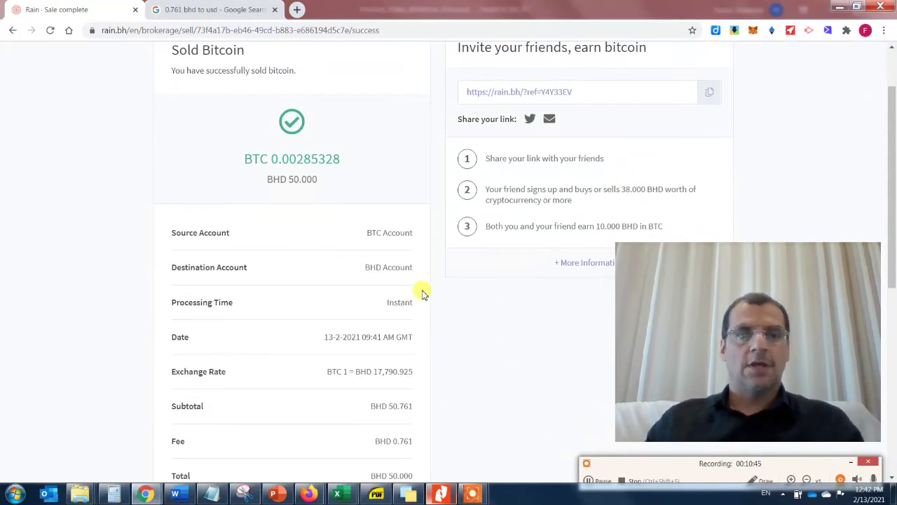
{"action": "scroll", "coordinate": [420, 290], "scroll_direction": "down", "scroll_amount": 1}
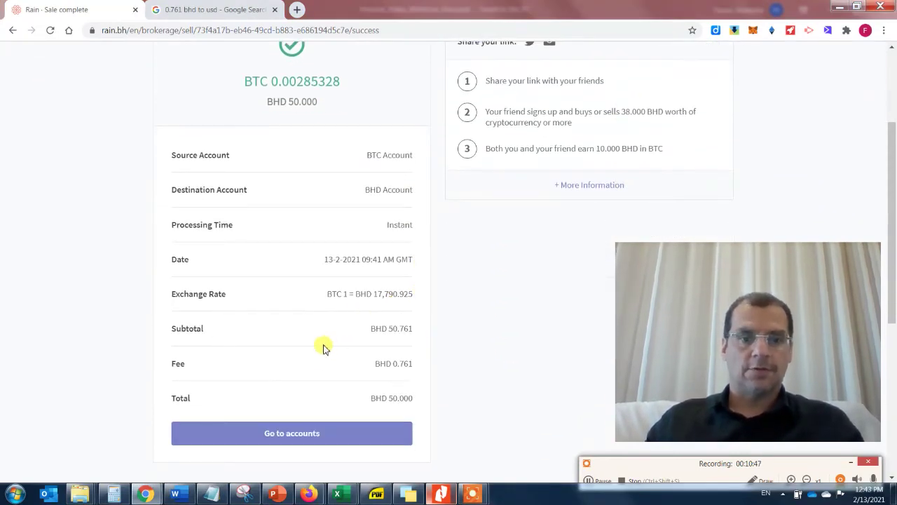
- Go back to the accounts overview and open the BHD account's transaction history
{"action": "left_click", "coordinate": [305, 431]}
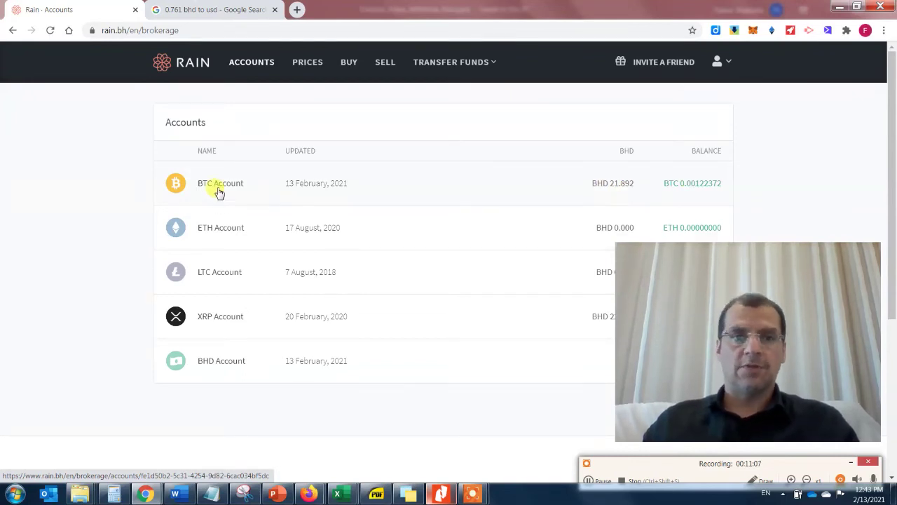
{"action": "left_click_drag", "start_coordinate": [662, 253], "coordinate": [629, 405]}
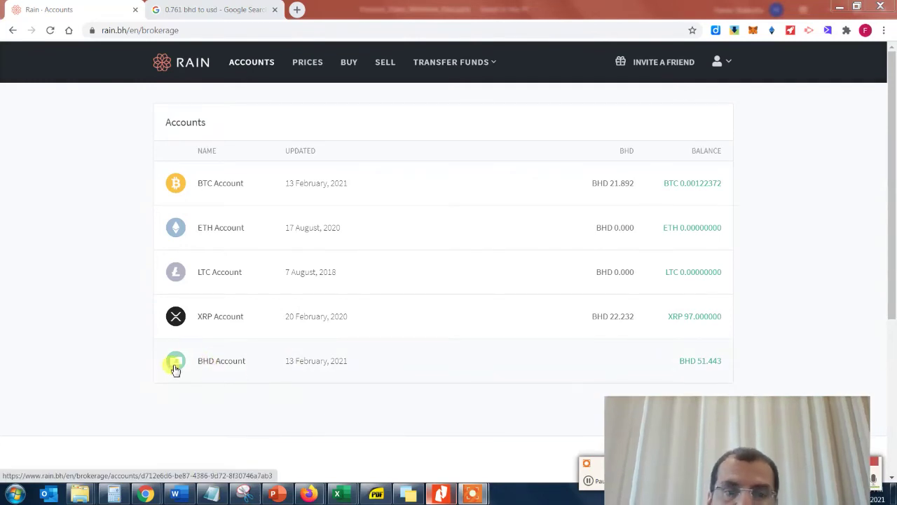
{"action": "left_click", "coordinate": [234, 366]}
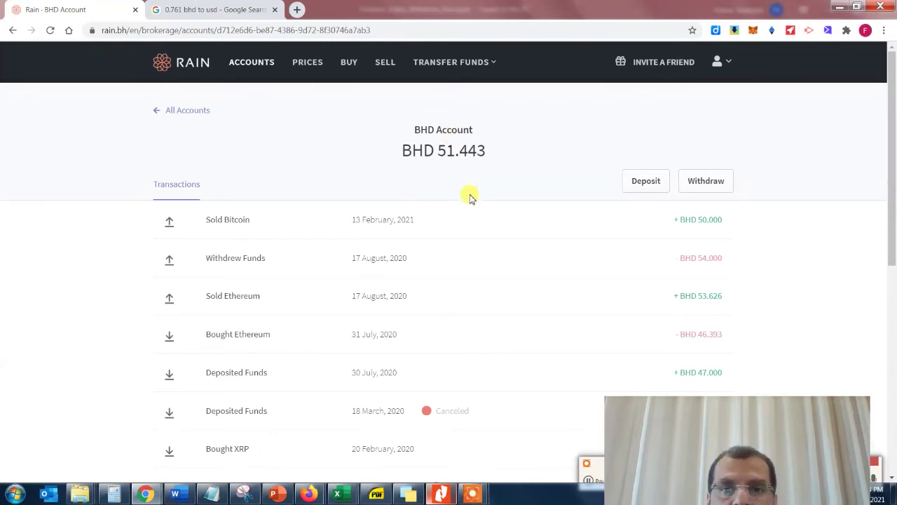
- Switch to PowerPoint to view the Withdraw to Your Local Bank slide
{"action": "left_click", "coordinate": [276, 495]}
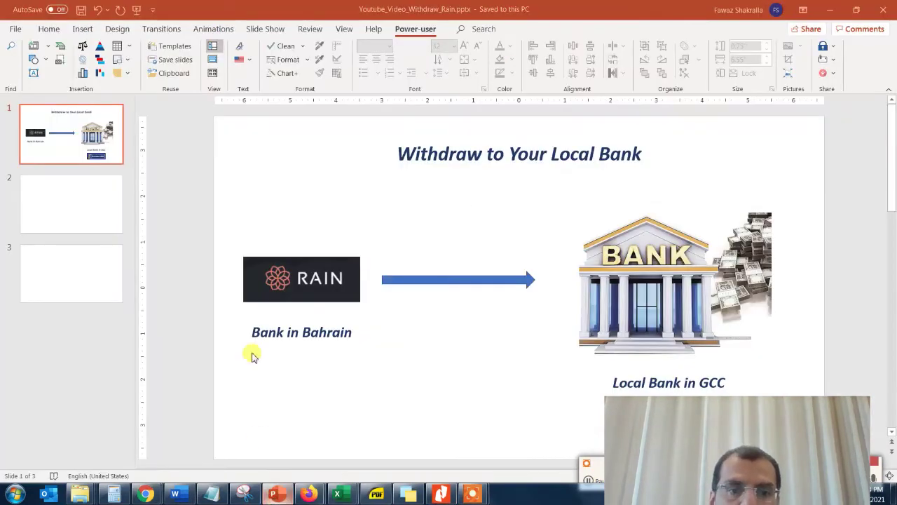
{"action": "left_click", "coordinate": [302, 282]}
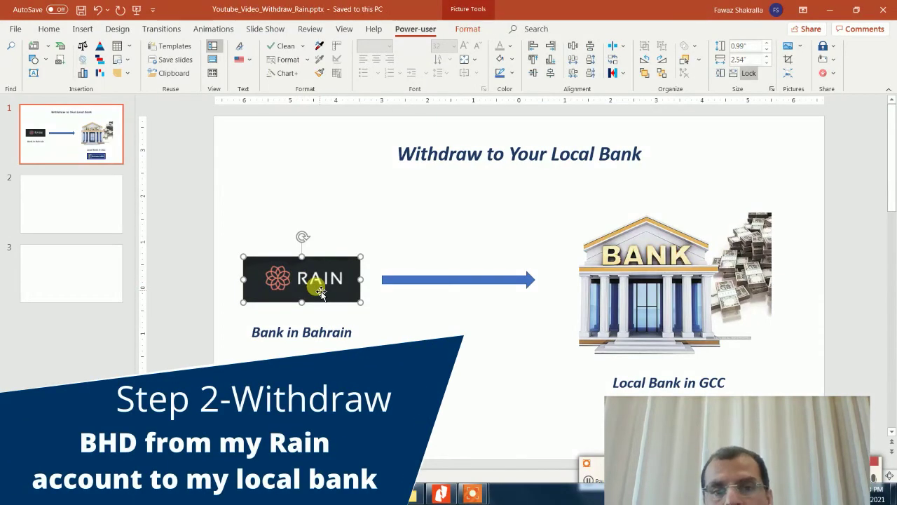
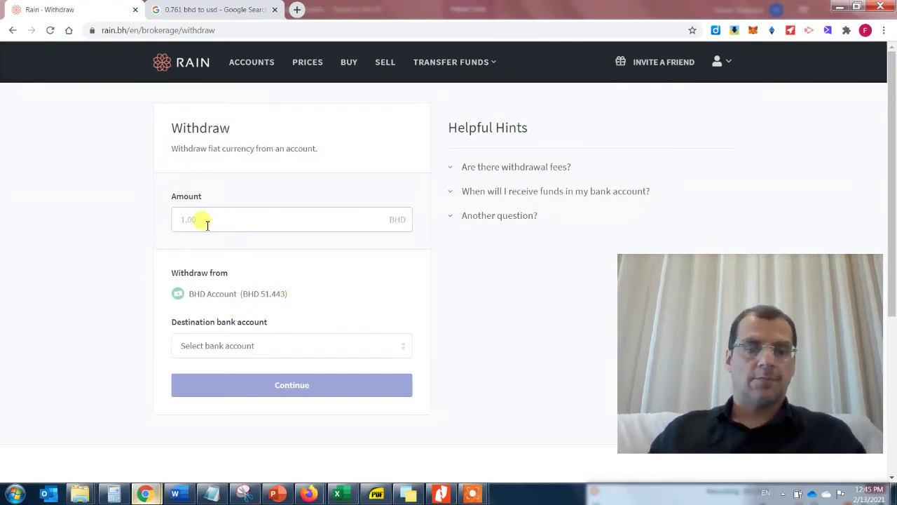
- Set the withdrawal amount to 50 BHD, choose the BBK account as the destination bank account, and continue to the confirmation page
{"action": "type", "text": "50"}
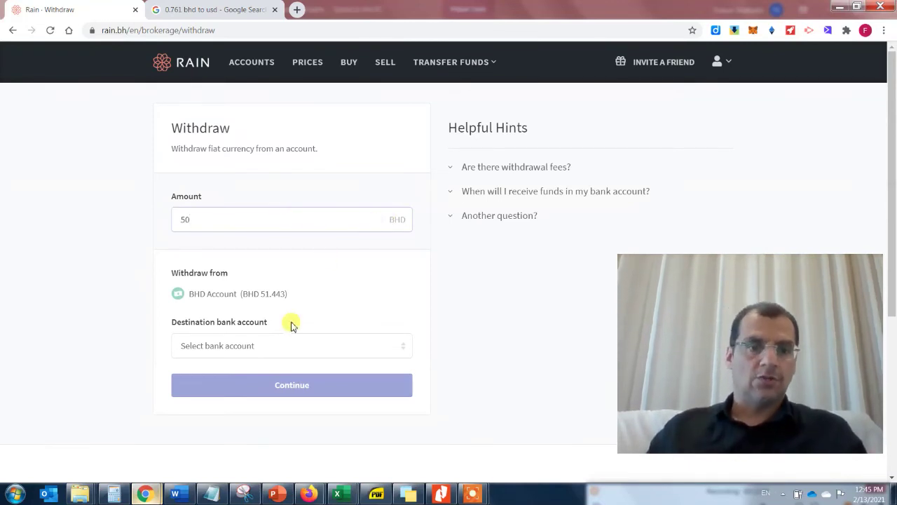
{"action": "left_click", "coordinate": [276, 348]}
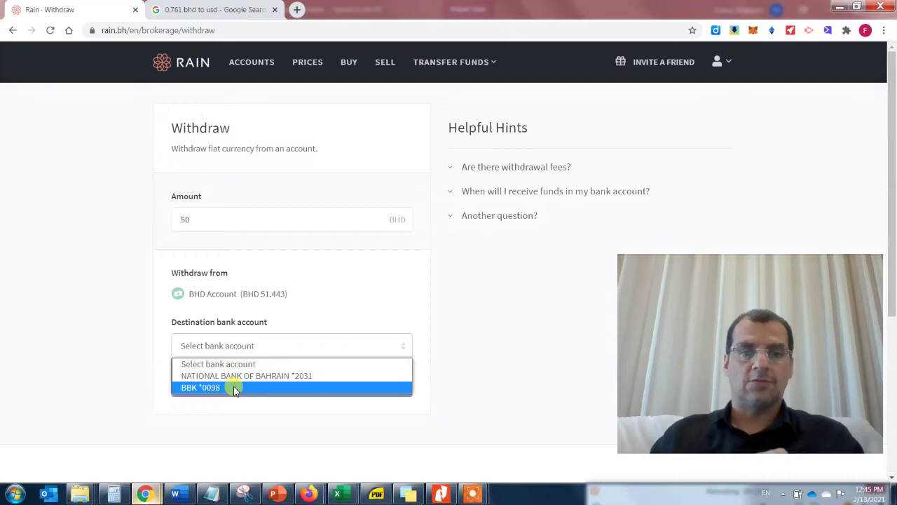
{"action": "left_click", "coordinate": [207, 389]}
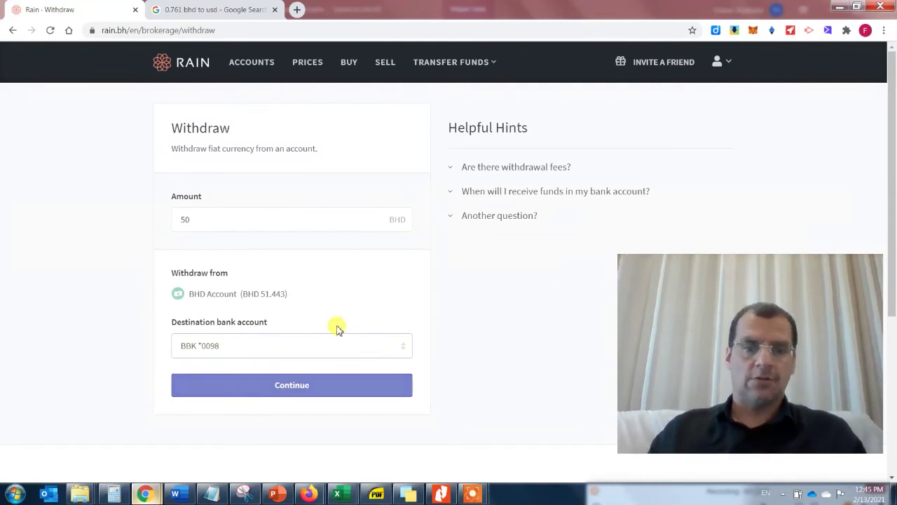
{"action": "left_click", "coordinate": [305, 387]}
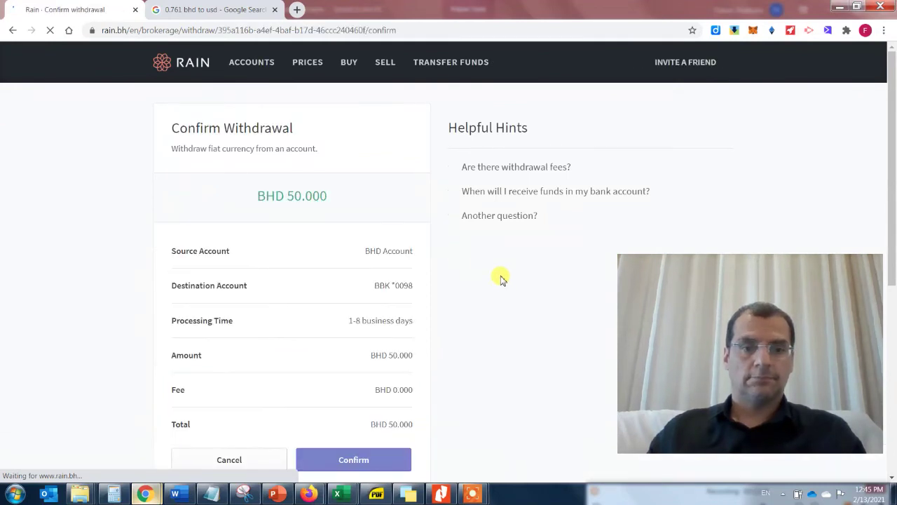
- Review the withdrawal's accounts, processing time and fee, and confirm the BHD 50.000 withdrawal to the BBK account
{"action": "scroll", "coordinate": [502, 315], "scroll_direction": "down", "scroll_amount": 2}
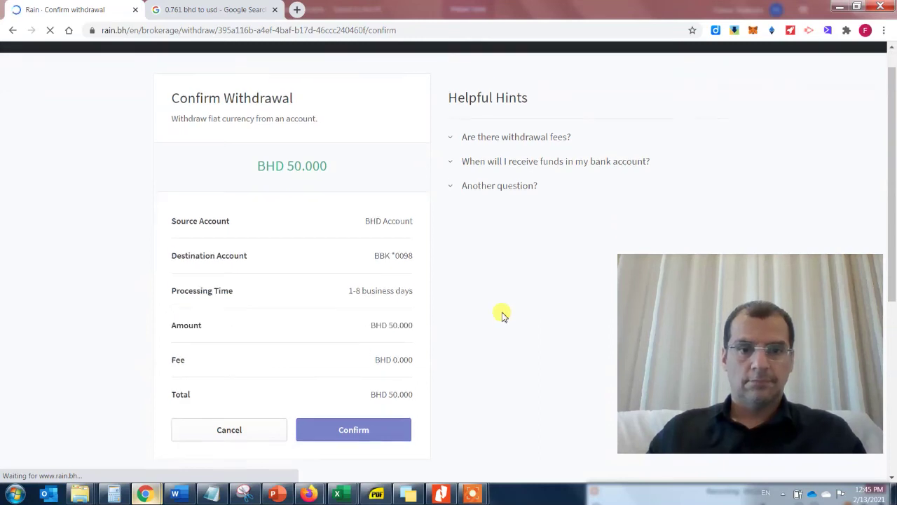
{"action": "scroll", "coordinate": [493, 266], "scroll_direction": "up", "scroll_amount": 2}
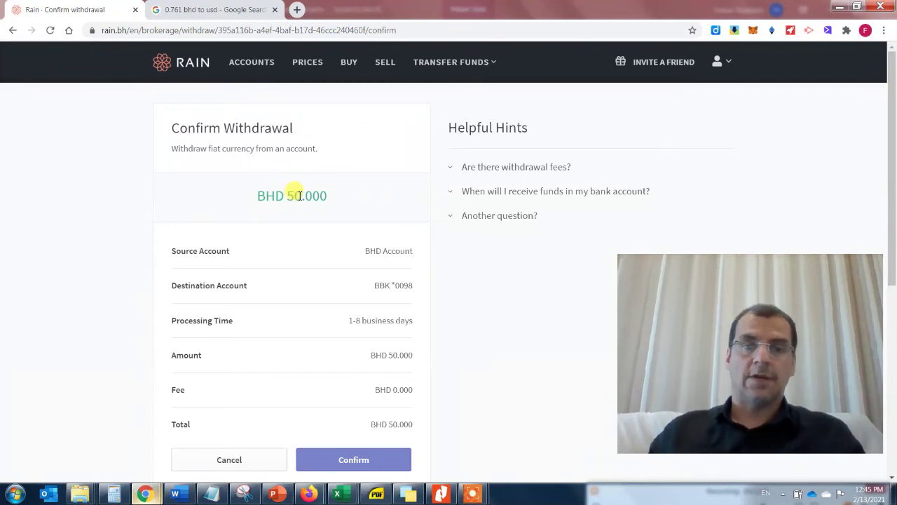
{"action": "scroll", "coordinate": [311, 206], "scroll_direction": "down", "scroll_amount": 2}
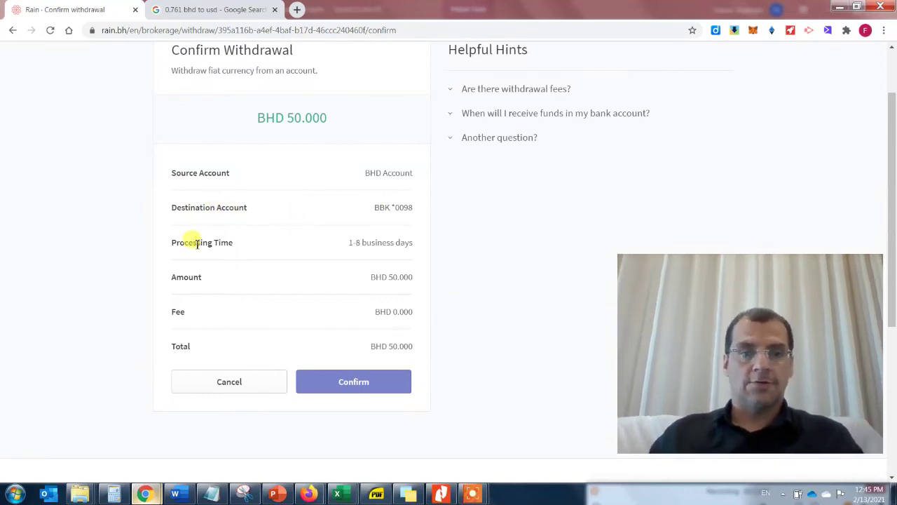
{"action": "left_click_drag", "start_coordinate": [174, 243], "coordinate": [246, 236]}
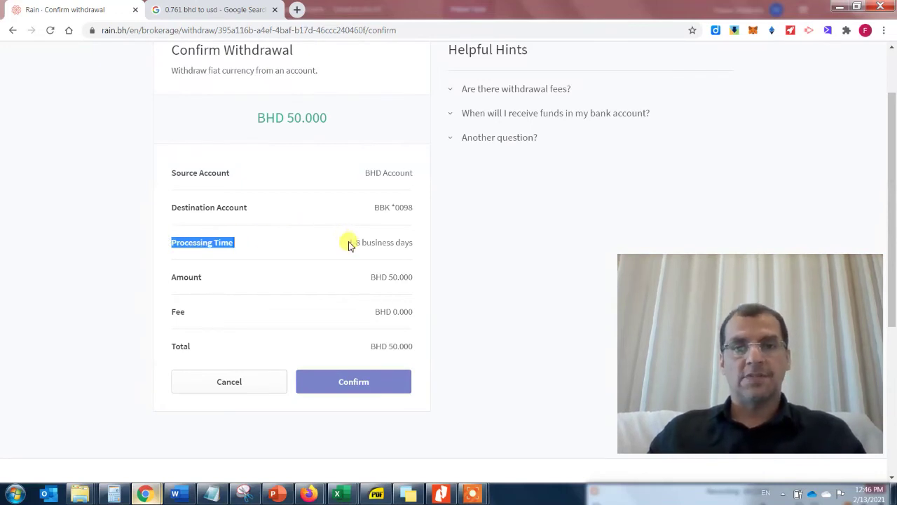
{"action": "left_click", "coordinate": [382, 242]}
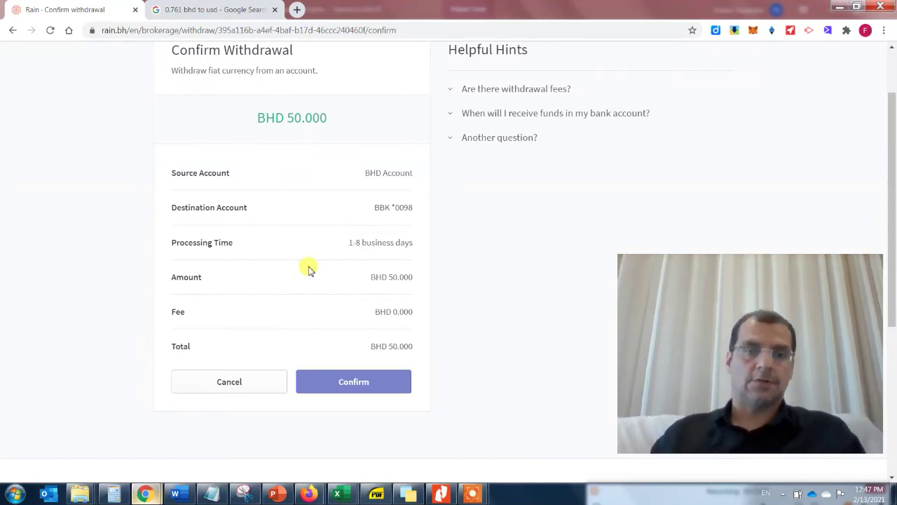
{"action": "scroll", "coordinate": [295, 266], "scroll_direction": "down", "scroll_amount": 2}
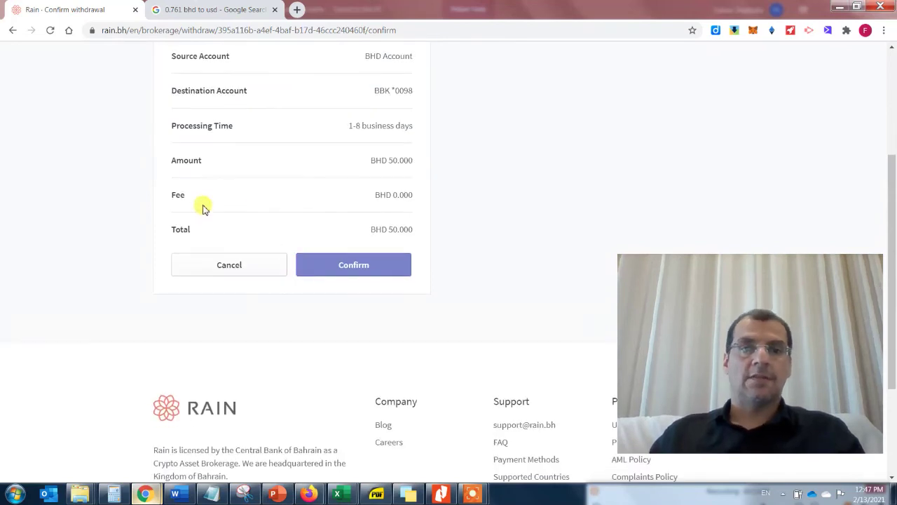
{"action": "left_click_drag", "start_coordinate": [175, 194], "coordinate": [379, 189]}
{"action": "left_click", "coordinate": [371, 193]}
{"action": "left_click_drag", "start_coordinate": [168, 195], "coordinate": [380, 194]}
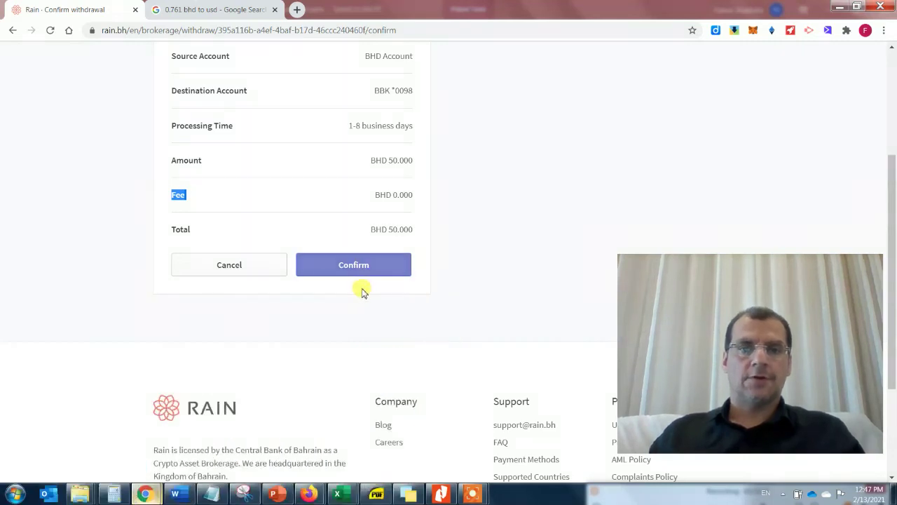
{"action": "left_click", "coordinate": [354, 265]}
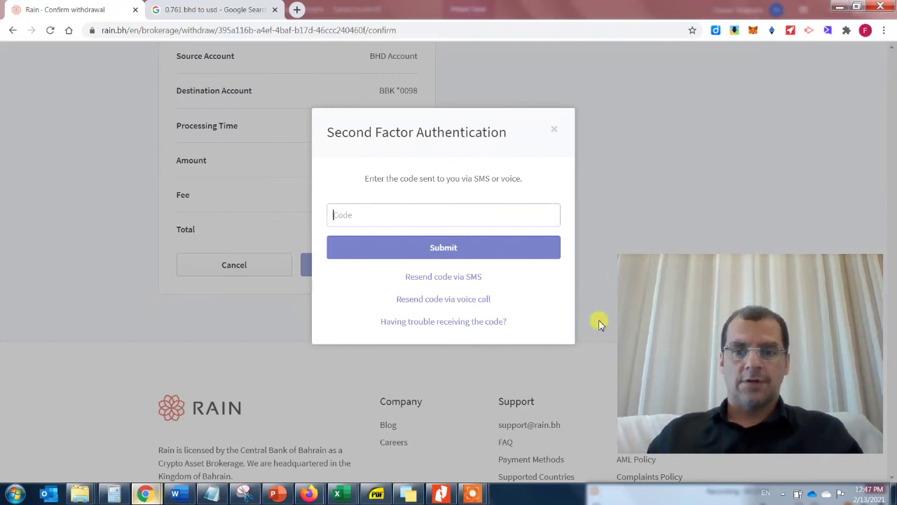
{"action": "mouse_move", "coordinate": [472, 495]}
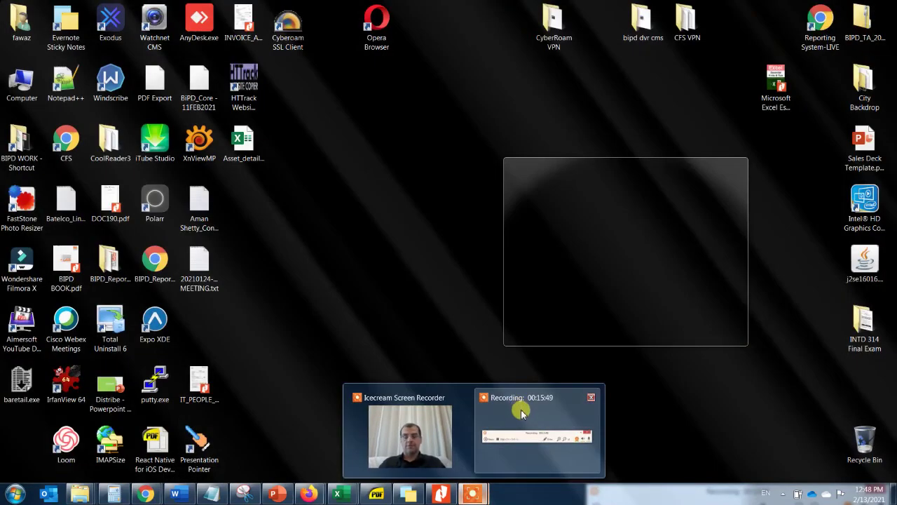
{"action": "left_click", "coordinate": [521, 410]}
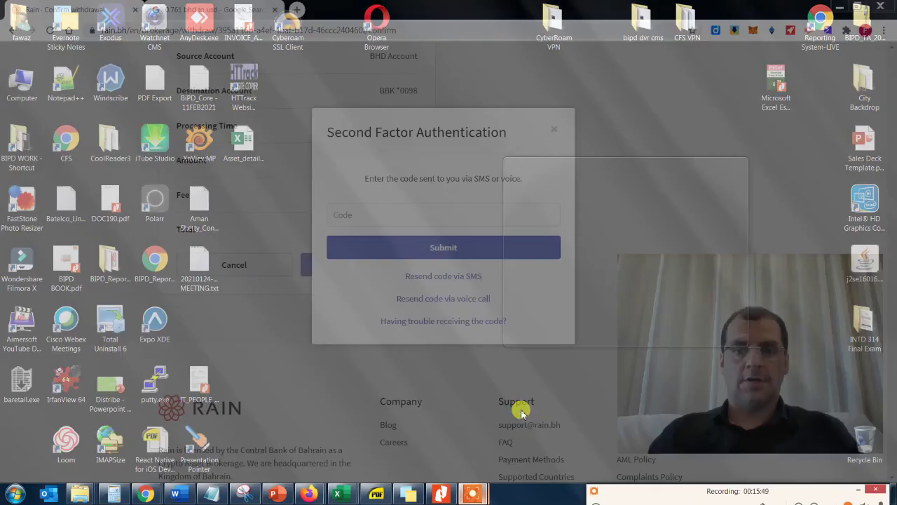
{"action": "left_click", "coordinate": [623, 492]}
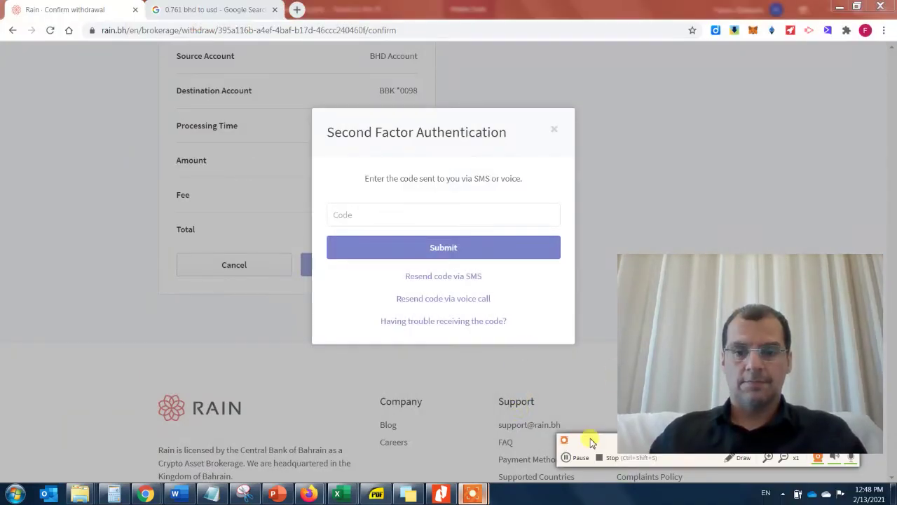
{"action": "left_click", "coordinate": [578, 460]}
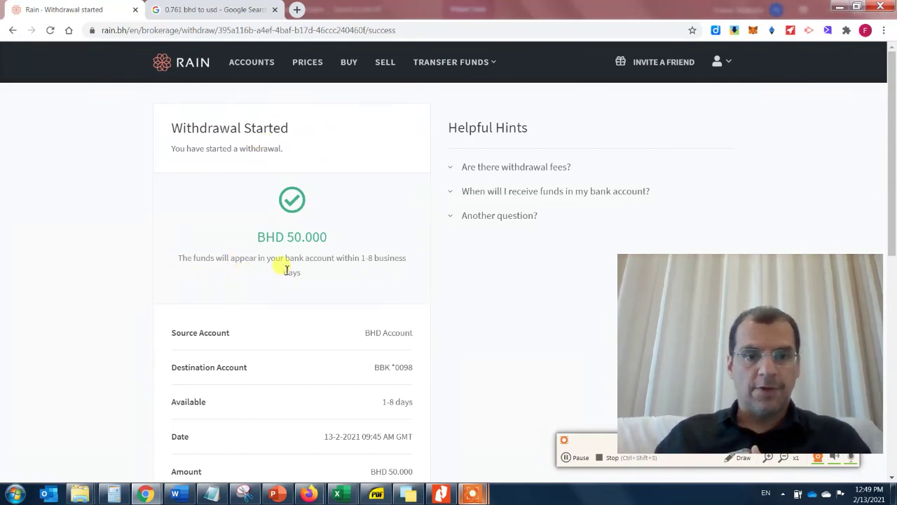
- Examine the started withdrawal's receipt, including its accounts, availability time, date, amount, fee and total
{"action": "scroll", "coordinate": [375, 270], "scroll_direction": "down", "scroll_amount": 2}
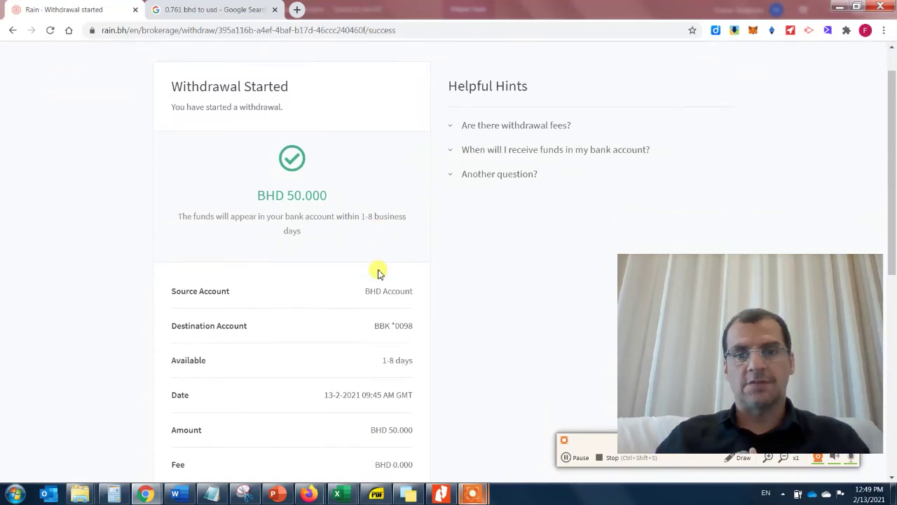
{"action": "scroll", "coordinate": [497, 255], "scroll_direction": "down", "scroll_amount": 1}
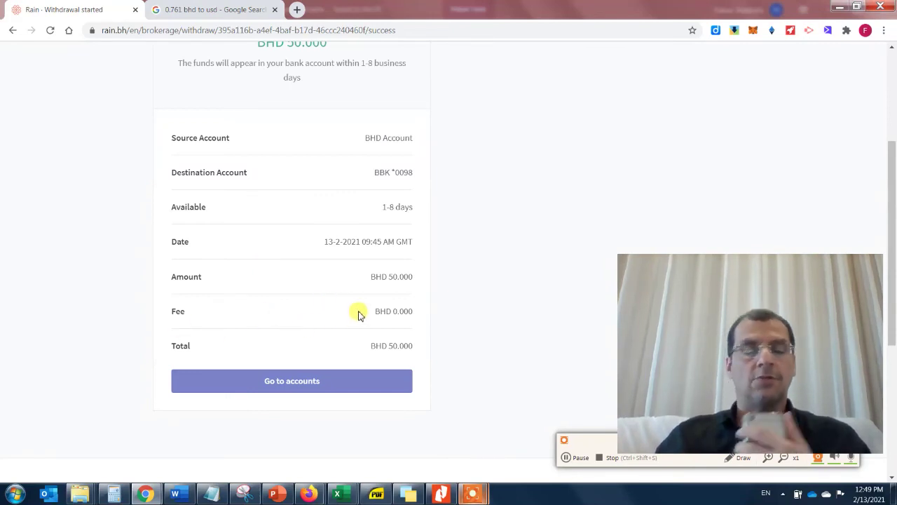
{"action": "scroll", "coordinate": [516, 279], "scroll_direction": "up", "scroll_amount": 1}
{"action": "scroll", "coordinate": [515, 279], "scroll_direction": "down", "scroll_amount": 1}
{"action": "scroll", "coordinate": [515, 278], "scroll_direction": "down", "scroll_amount": 3}
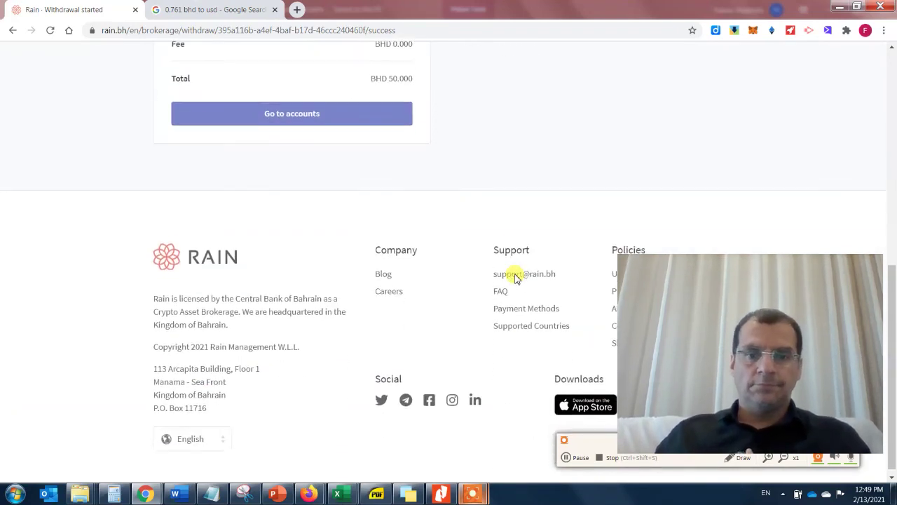
{"action": "scroll", "coordinate": [515, 278], "scroll_direction": "up", "scroll_amount": 4}
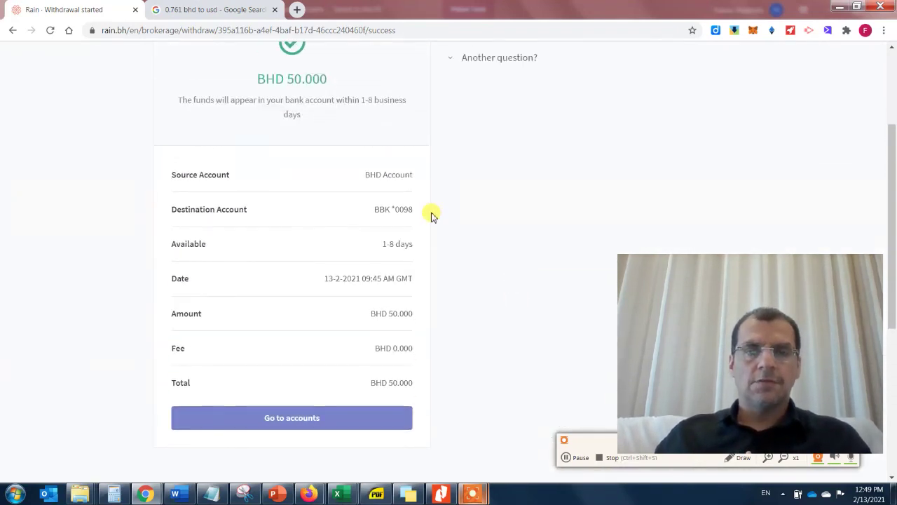
{"action": "scroll", "coordinate": [482, 207], "scroll_direction": "down", "scroll_amount": 1}
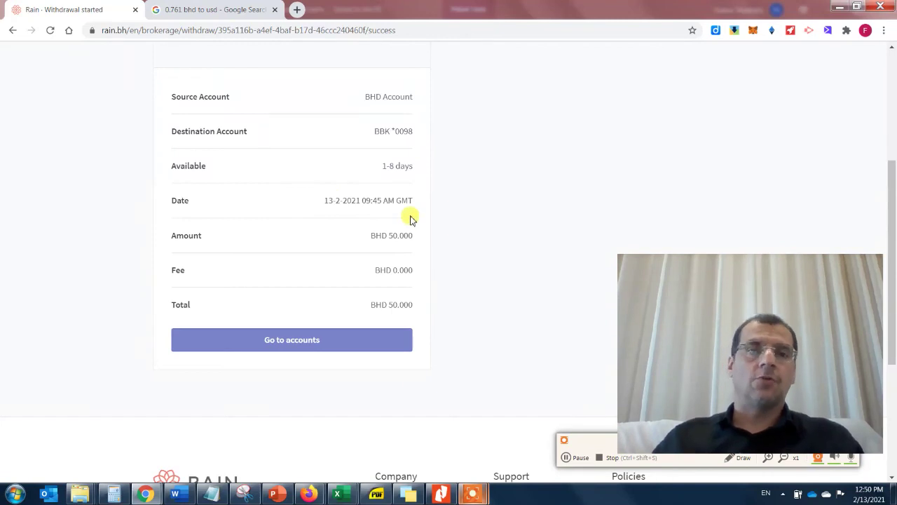
{"action": "scroll", "coordinate": [412, 188], "scroll_direction": "down", "scroll_amount": 1}
{"action": "scroll", "coordinate": [389, 140], "scroll_direction": "up", "scroll_amount": 2}
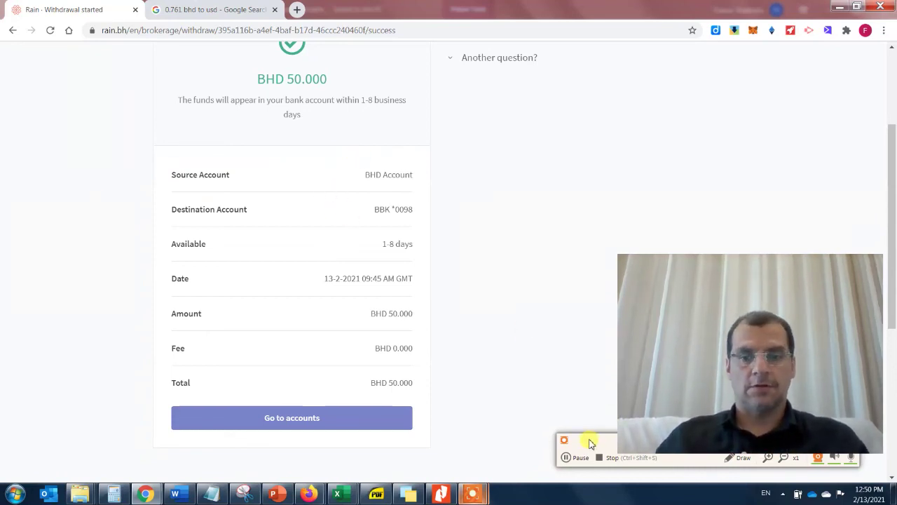
{"action": "left_click_drag", "start_coordinate": [590, 441], "coordinate": [472, 440]}
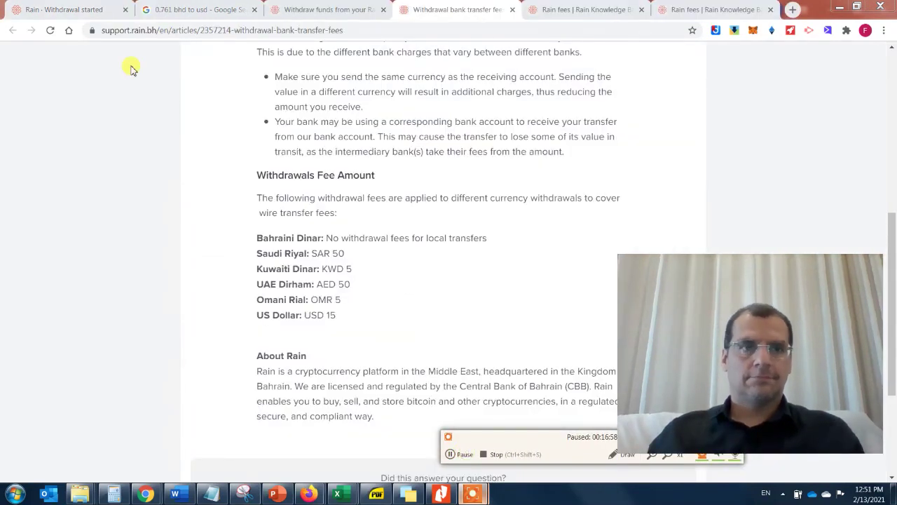
{"action": "left_click", "coordinate": [68, 9]}
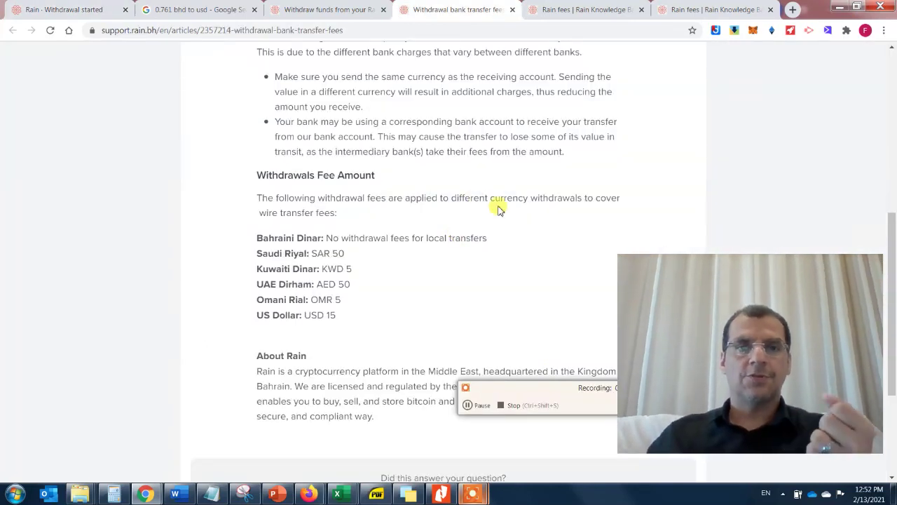
{"action": "left_click_drag", "start_coordinate": [569, 387], "coordinate": [565, 444]}
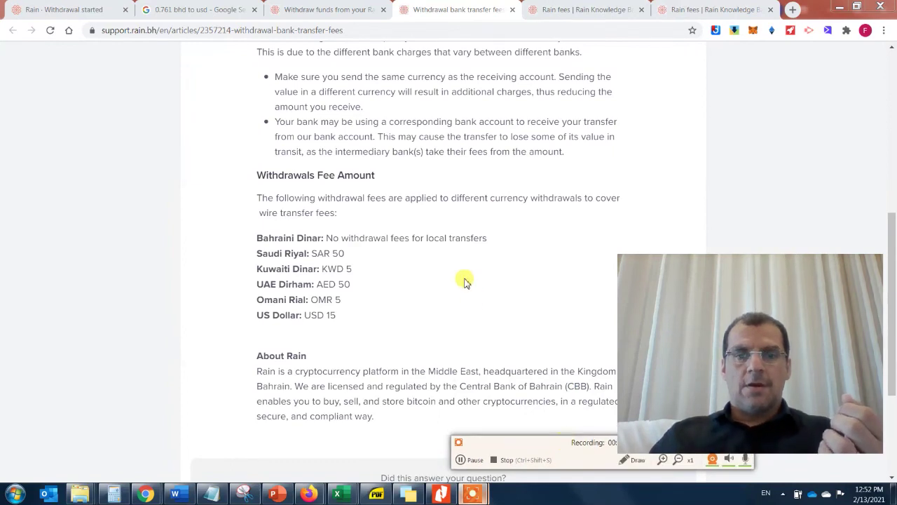